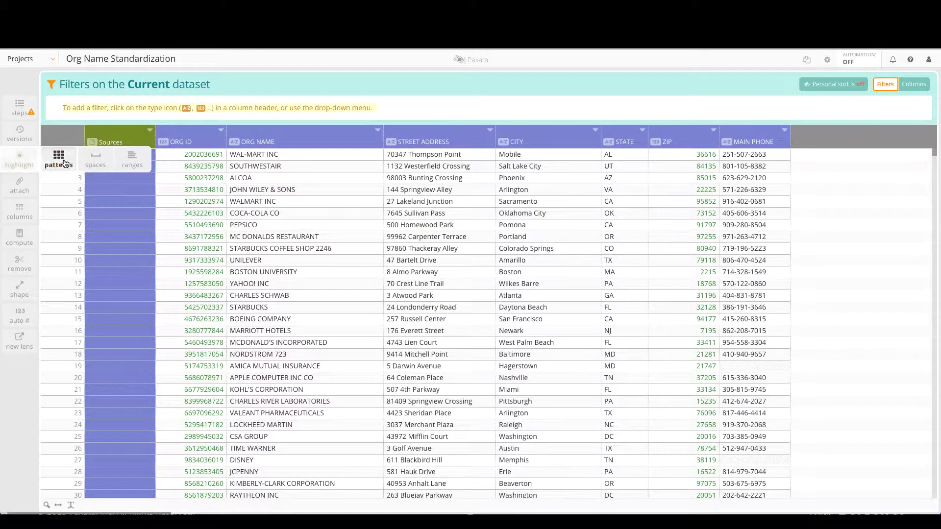
- Highlight the spaces inside every text value and display the project's data prep Steps panel
left_click(65, 163)
left_click(96, 159)
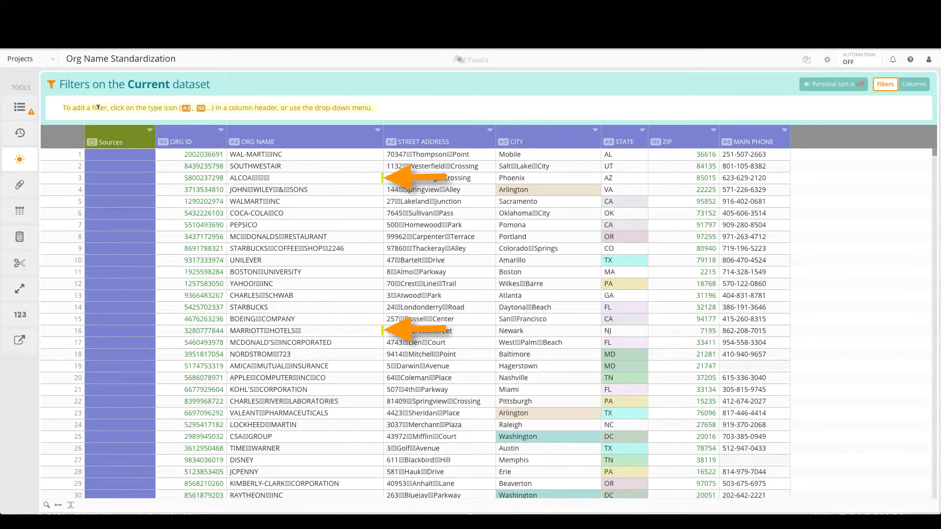
left_click(19, 106)
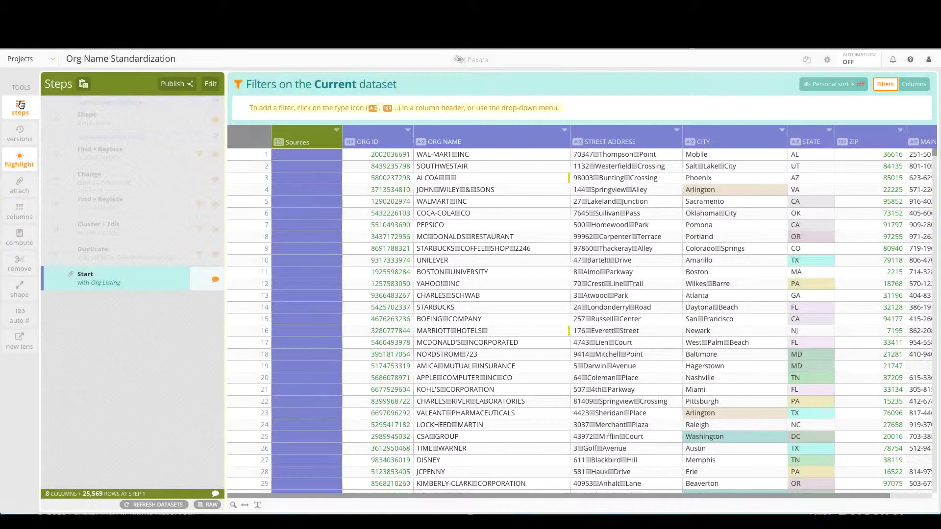
- Open the ORG NAME value filtergram to see 754 unique names, like COCA-COLA and COCA-COLA COMPANY
left_click(20, 104)
left_click(377, 130)
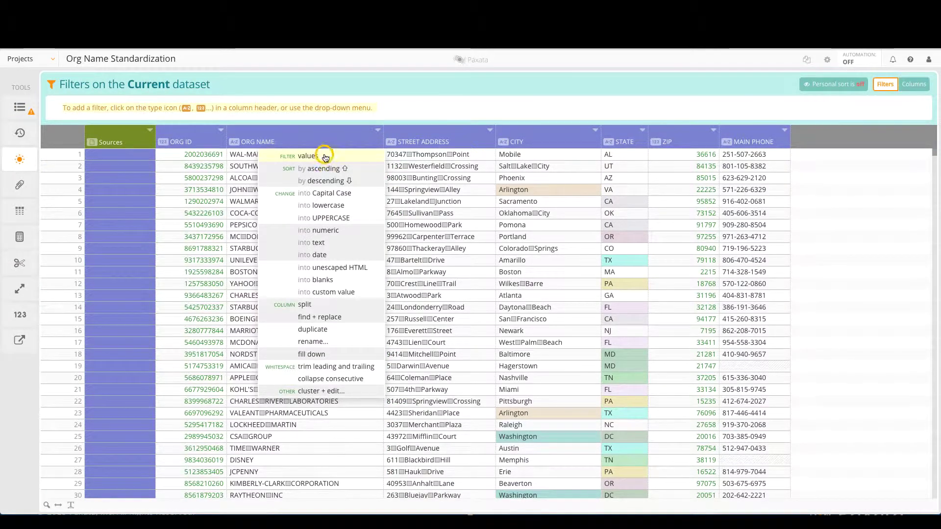
left_click(325, 157)
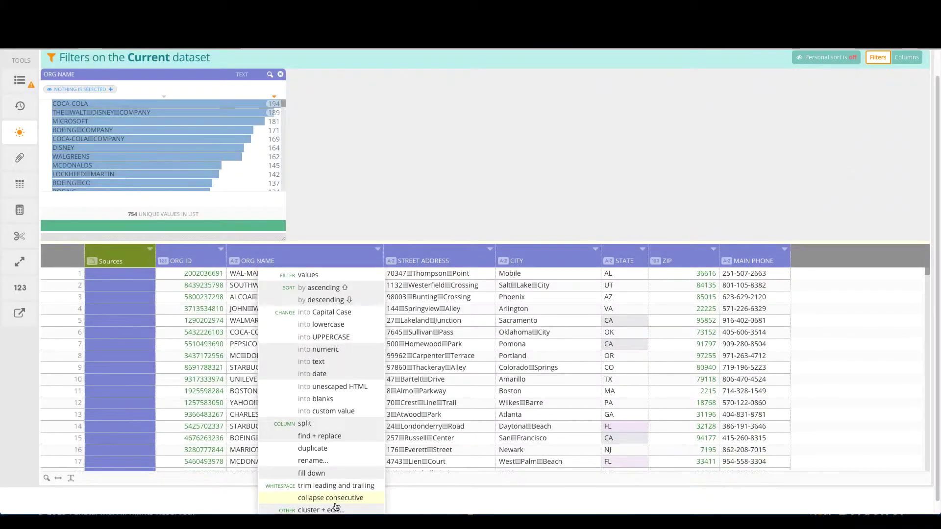
- Cluster ORG NAME with metaphone and Most Frequent Value, reviewing the clusters down to 502 names
left_click(336, 508)
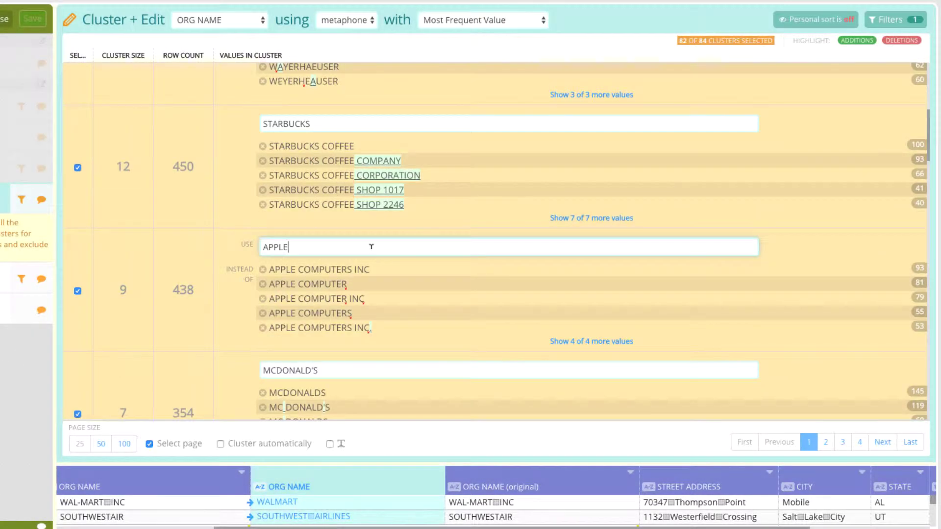
scroll(526, 244, "down", 5)
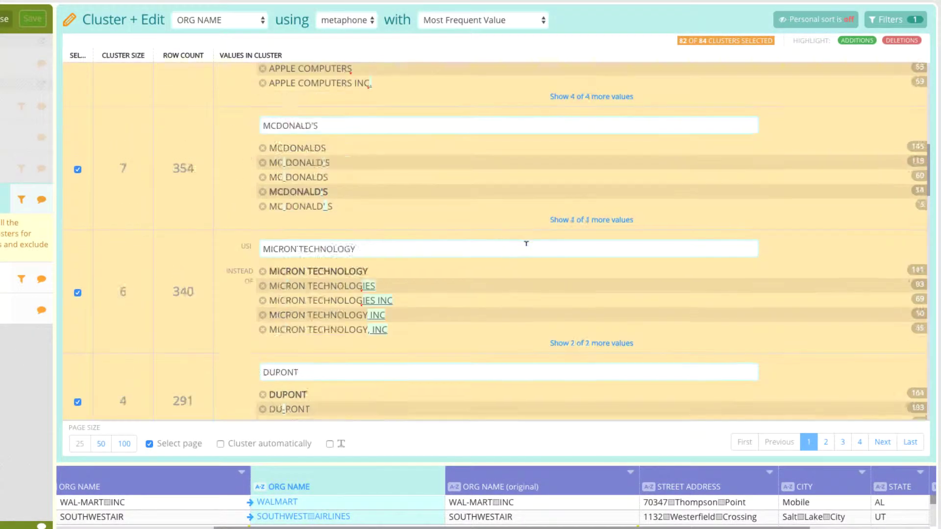
scroll(526, 243, "down", 5)
scroll(579, 225, "down", 4)
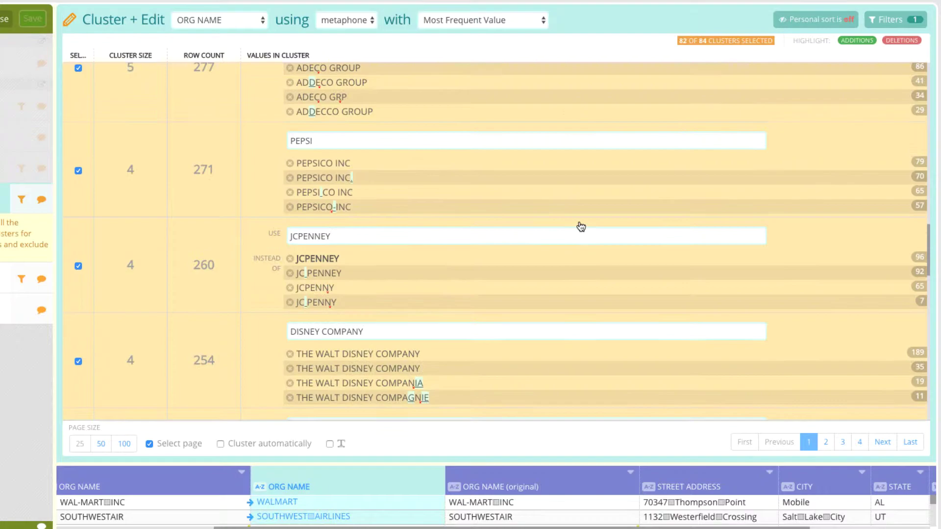
scroll(579, 226, "down", 4)
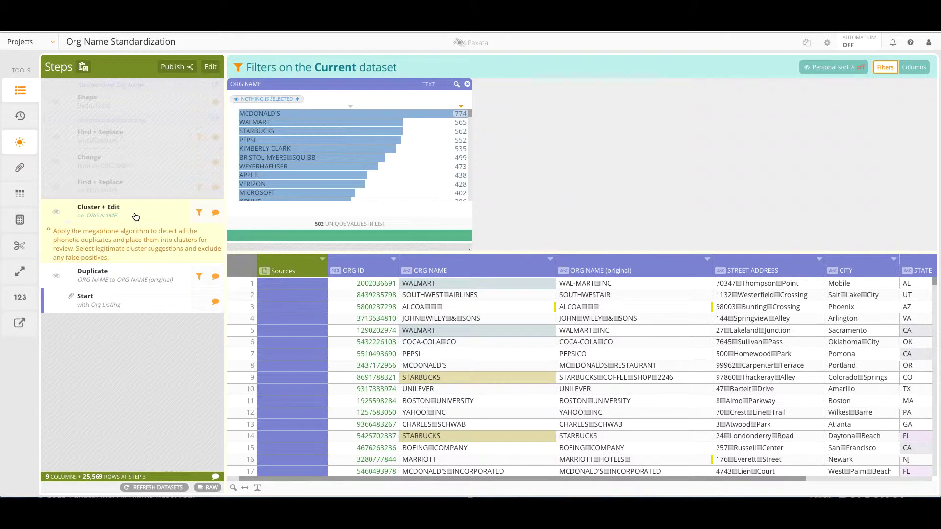
- Strip Inc, Corp and Co suffixes and trim ORG NAME whitespace, leaving 435 unique values
left_click(136, 218)
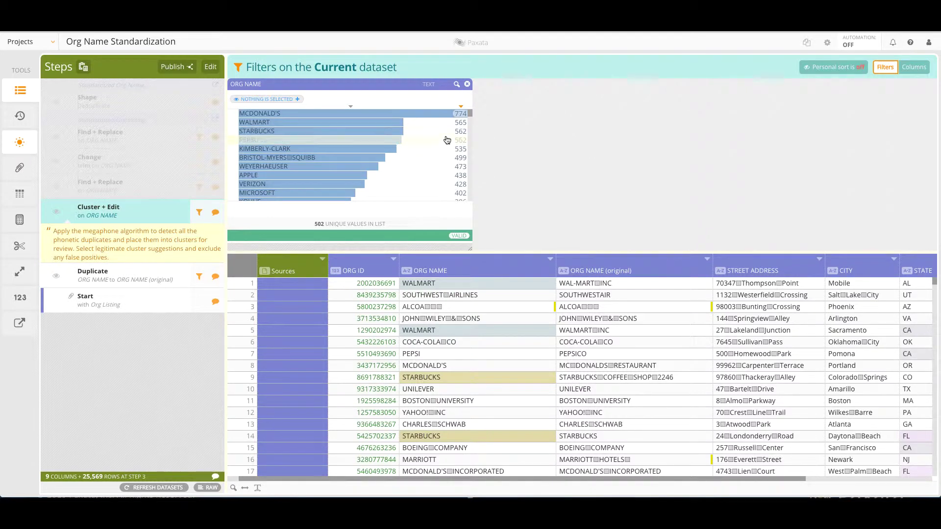
scroll(419, 141, "down", 1)
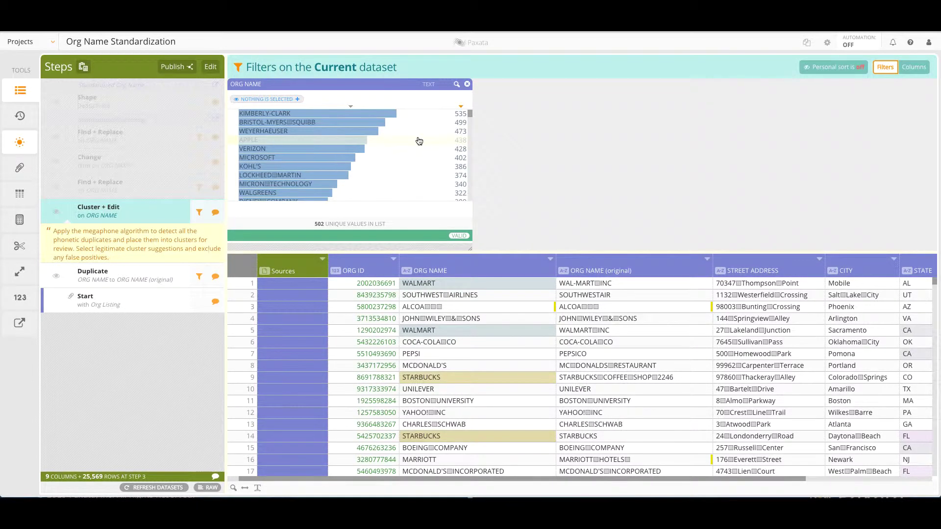
scroll(392, 147, "down", 5)
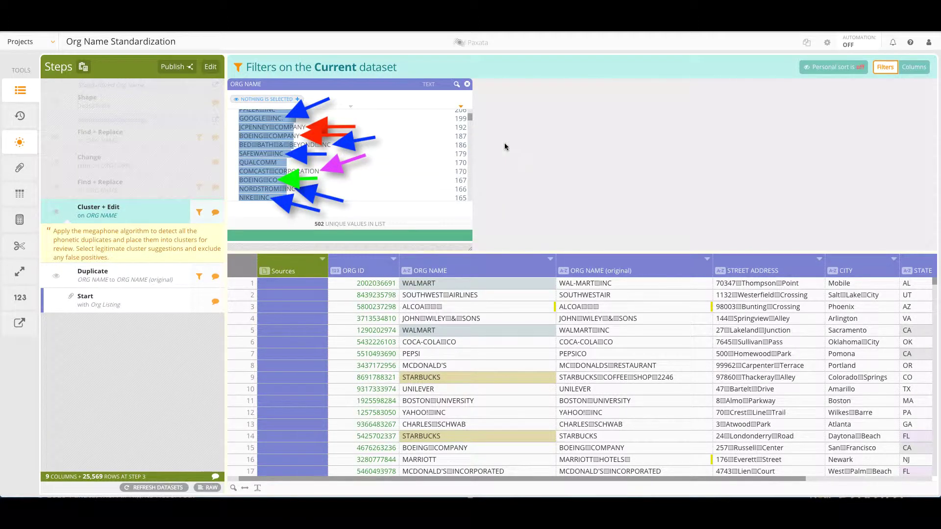
left_click(123, 185)
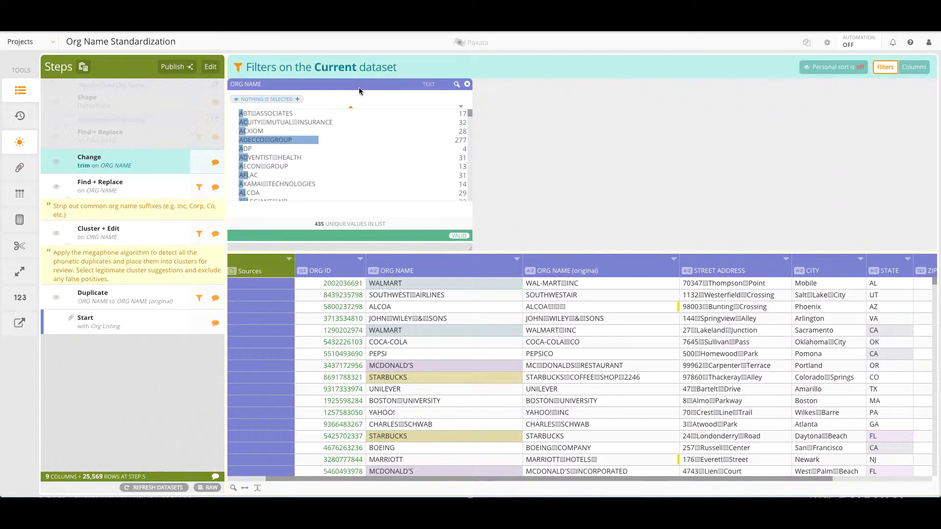
- Add whole-cell Contains rules mapping YAHOO! to VERIZON and collapsing GOOGLE, MARRIOTT, ORACLE and PFIZ names
scroll(389, 150, "down", 10)
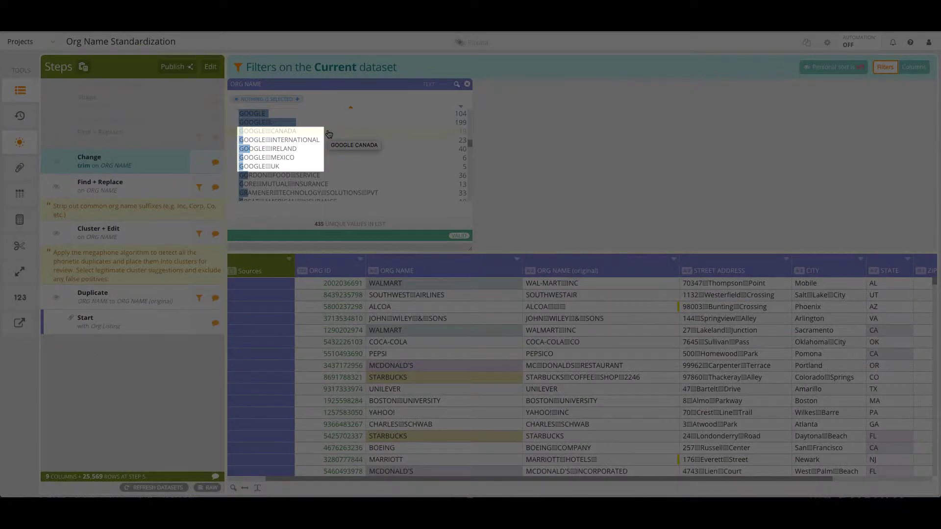
scroll(333, 147, "down", 10)
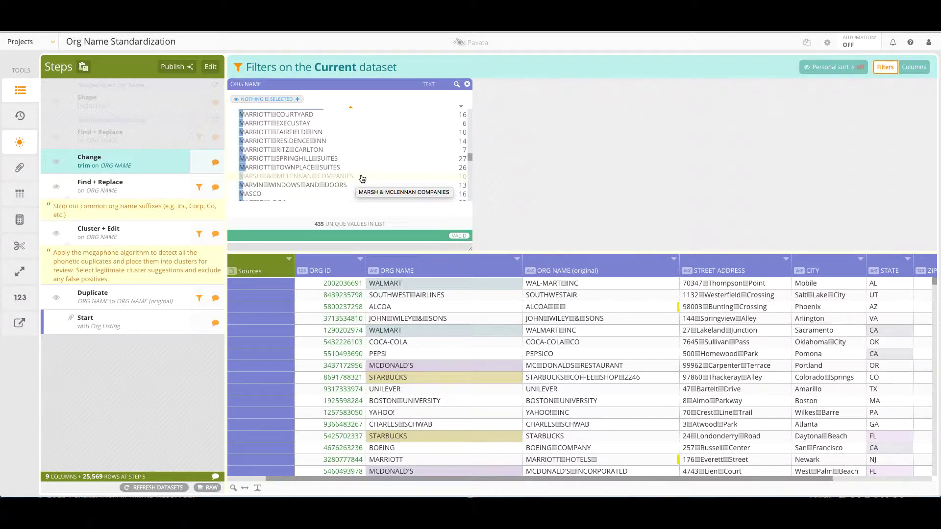
scroll(361, 179, "down", 5)
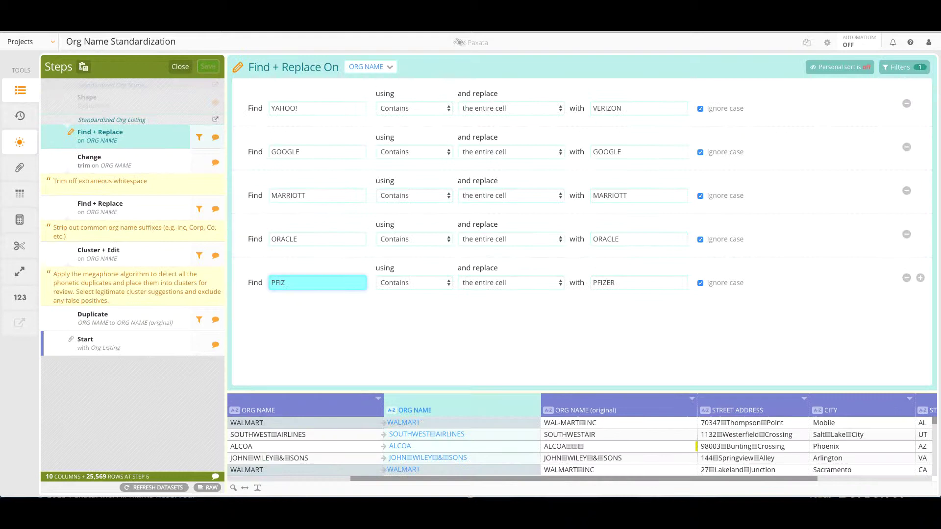
left_click(501, 284)
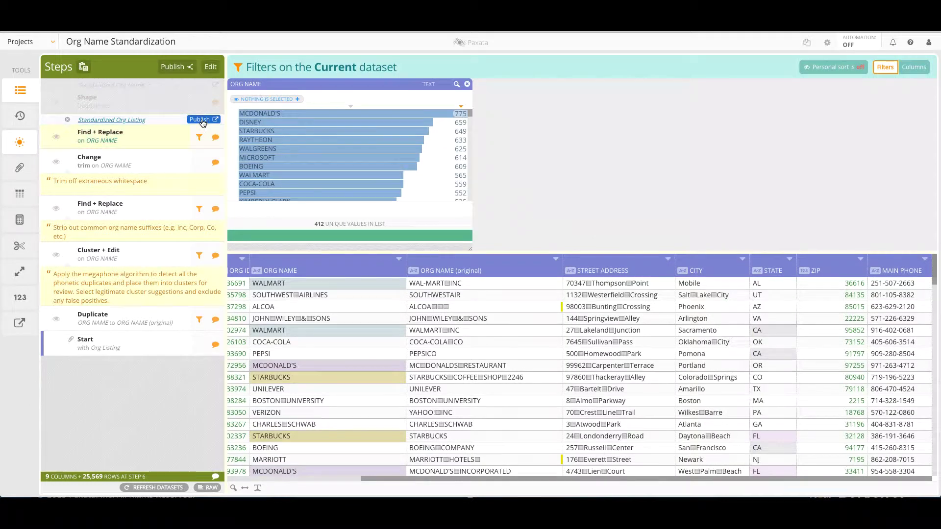
- Publish the standardized listing as an answerset and deduplicate it into a 754-row name mapping
left_click(203, 119)
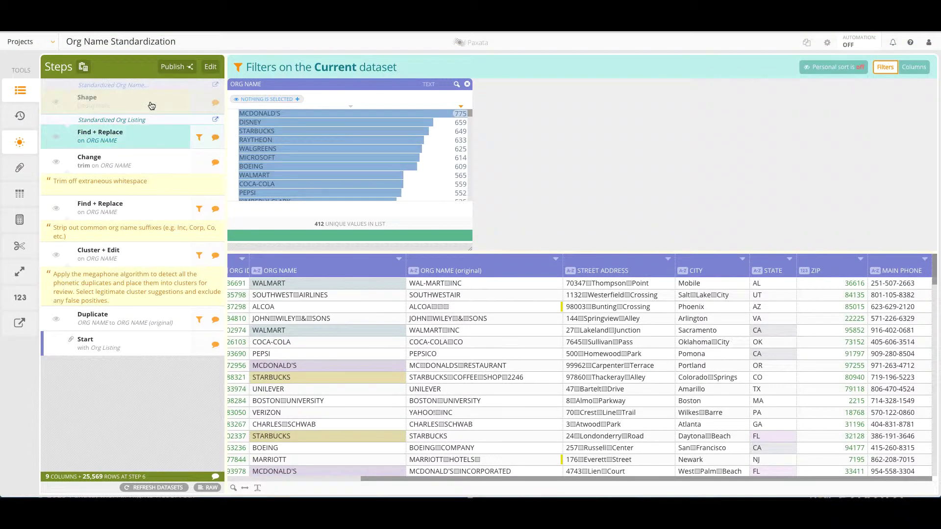
left_click(152, 106)
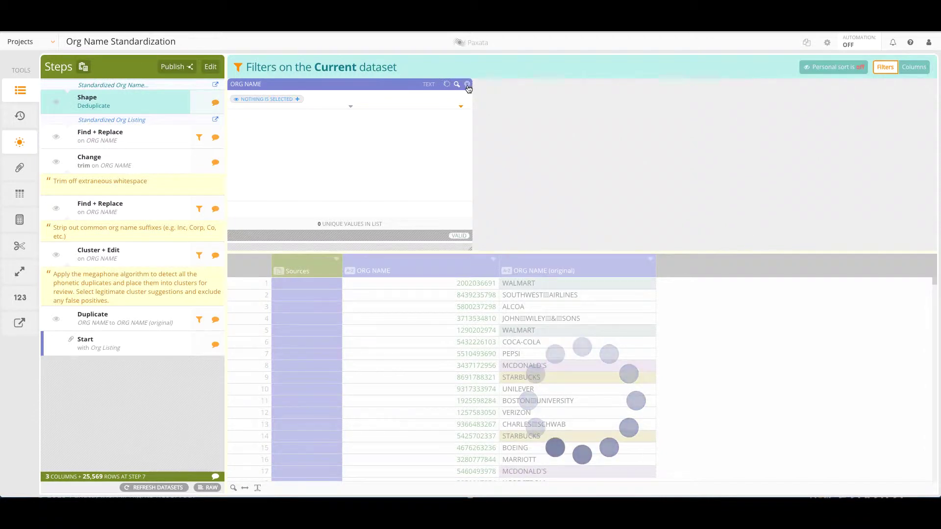
left_click(468, 85)
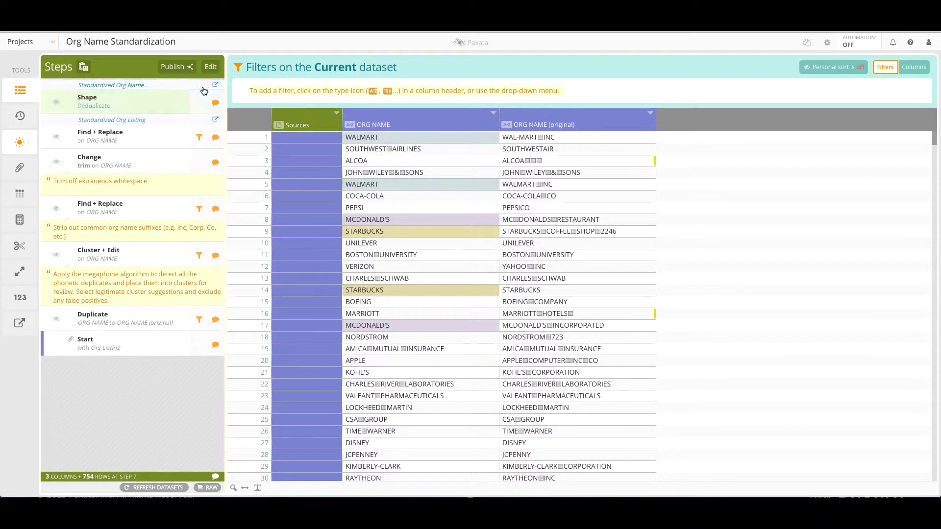
left_click(210, 67)
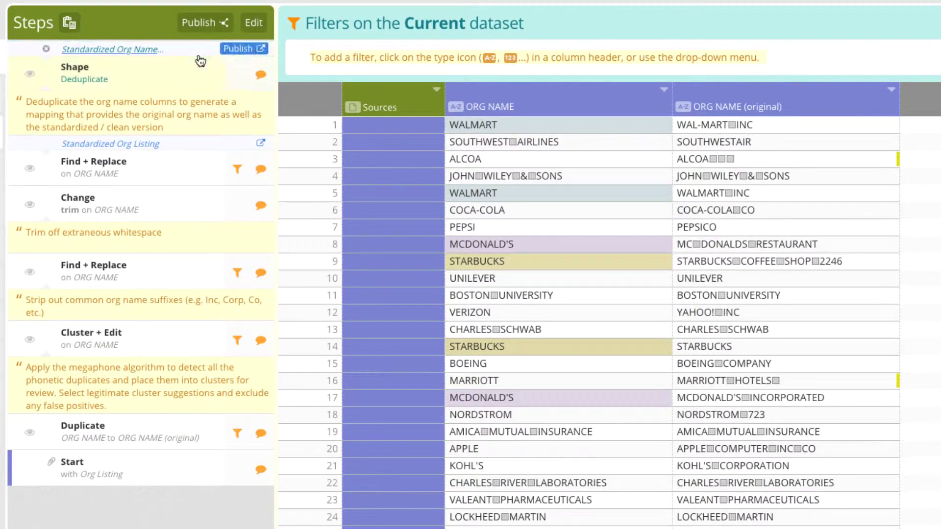
- Select the Duplicate, Cluster + Edit, trim and both Find + Replace steps and copy them
left_click(69, 23)
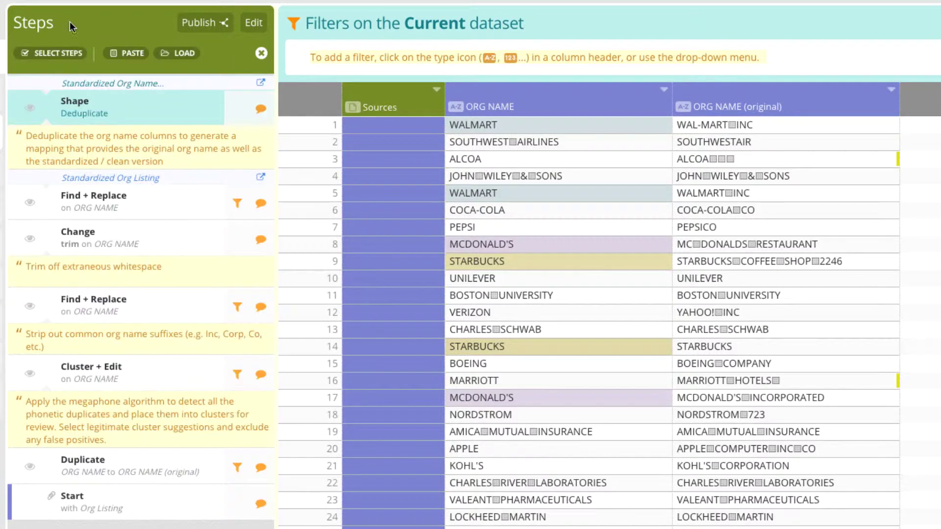
left_click(45, 52)
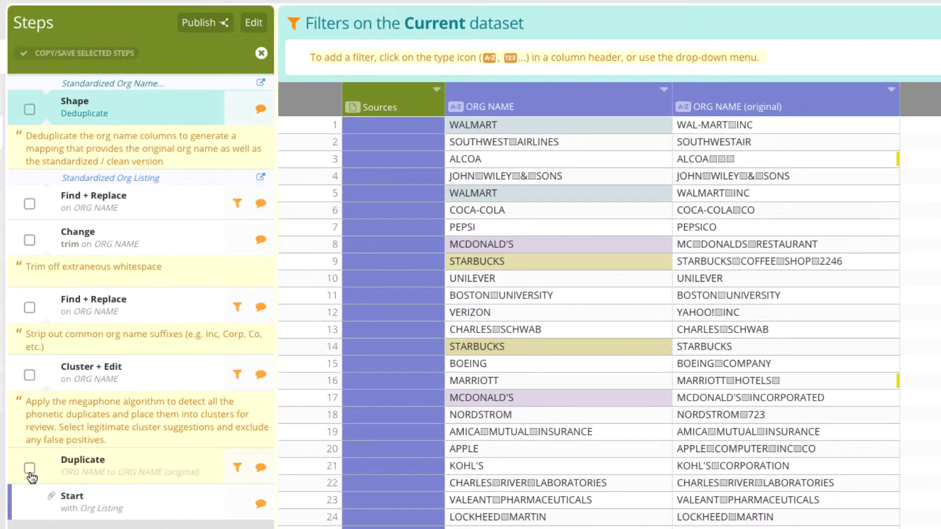
left_click(30, 469)
left_click(29, 375)
left_click(29, 308)
left_click(29, 240)
left_click(30, 204)
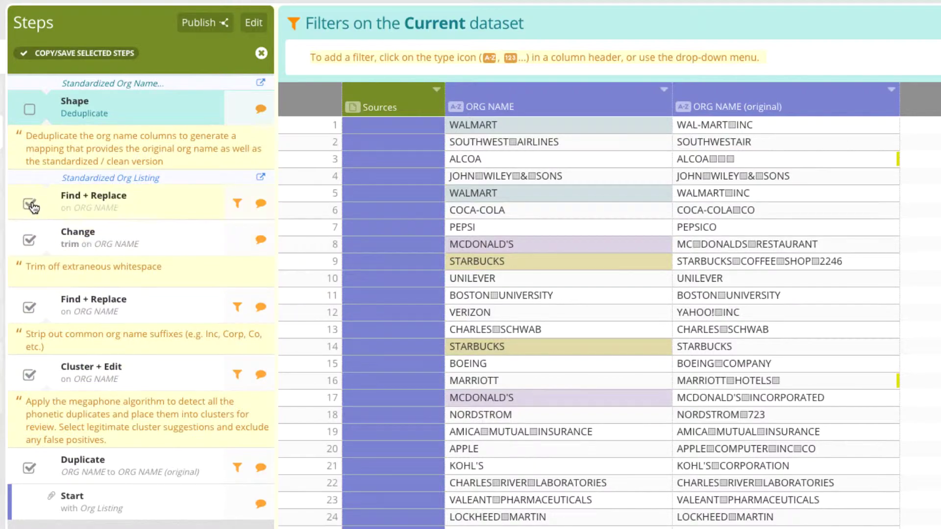
left_click(54, 53)
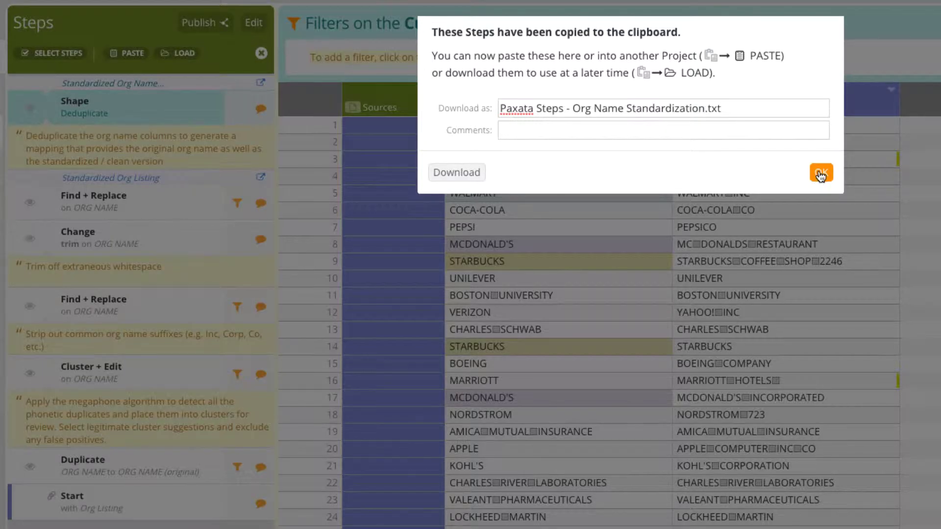